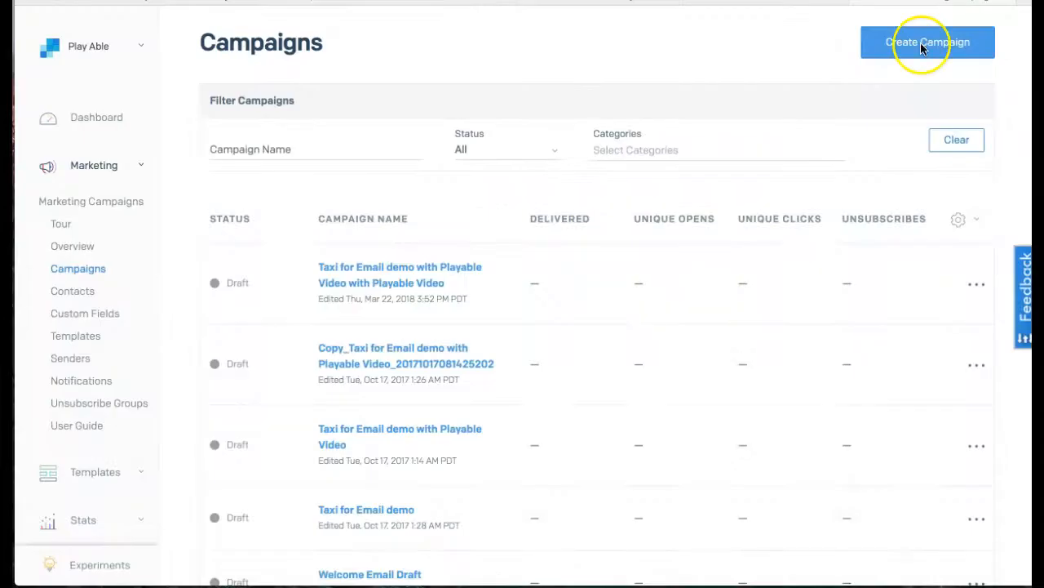
Create a SendGrid campaign from the Underwood Blue template and select its Untitled name for renaming.
left_click(926, 43)
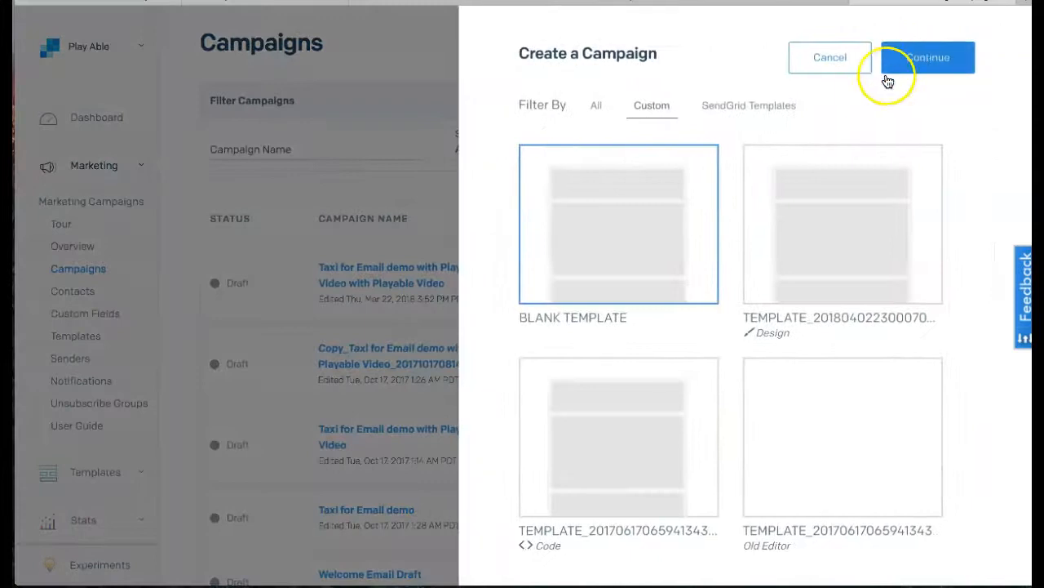
left_click(749, 105)
scroll(767, 180, "down", 5)
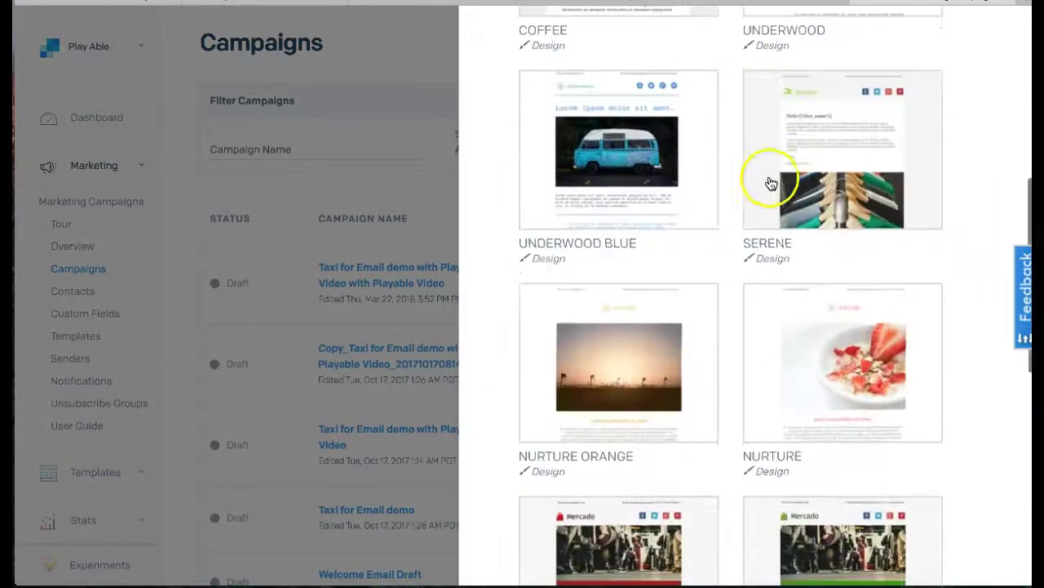
left_click(655, 180)
scroll(966, 187, "up", 5)
left_click(928, 57)
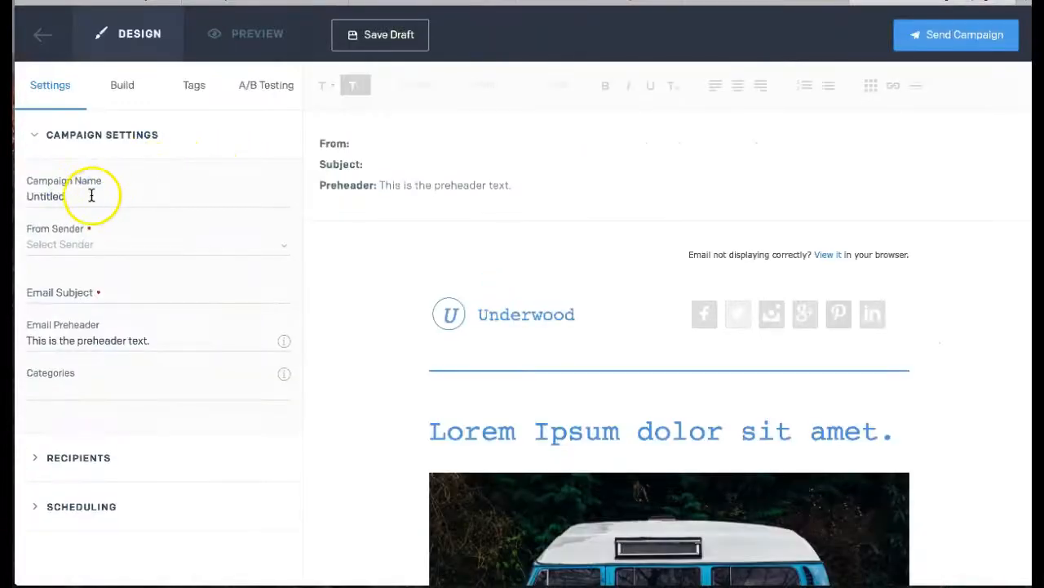
left_click_drag(79, 197, 16, 198)
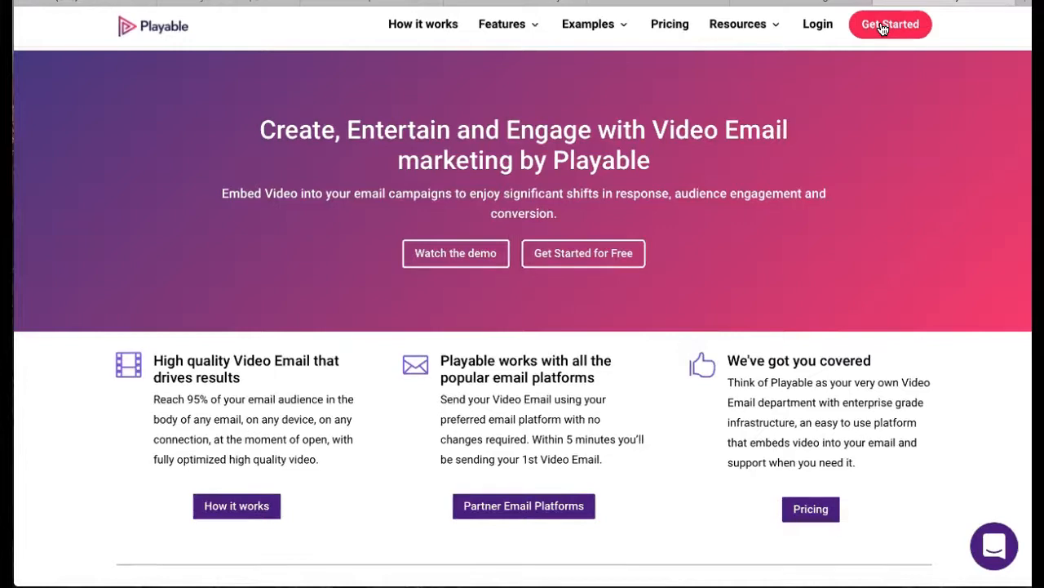
Enter the Playable account console and go to the Videos list.
left_click(882, 27)
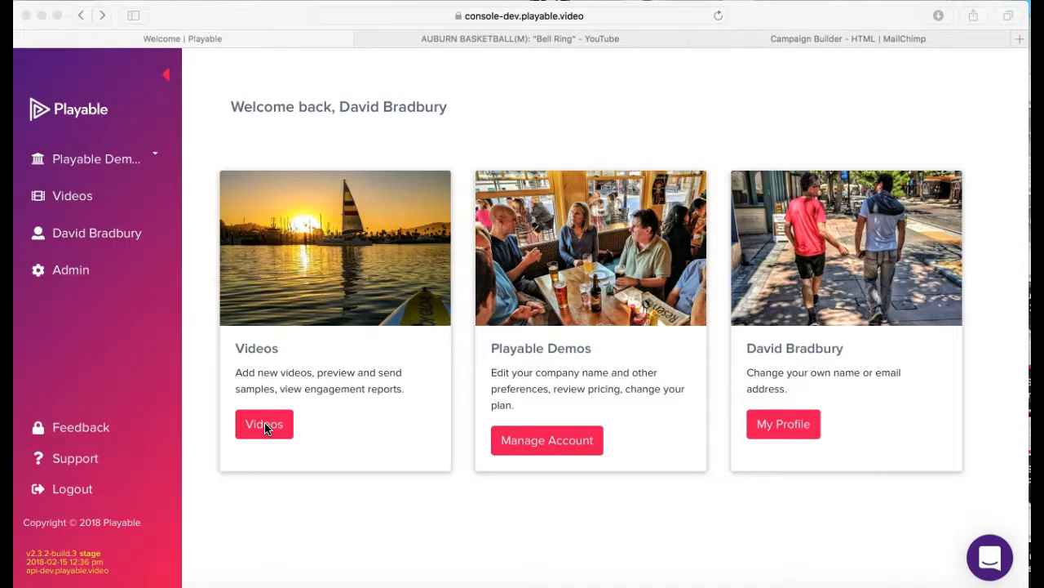
left_click(265, 425)
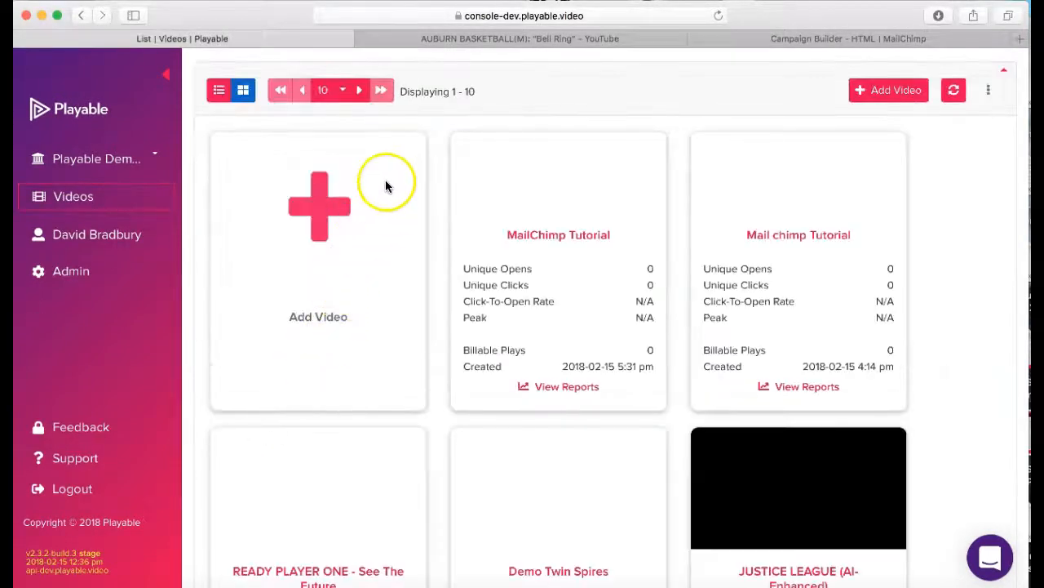
Add a new video titled 'Playable Tutorial' with a 600 px output width.
left_click(318, 211)
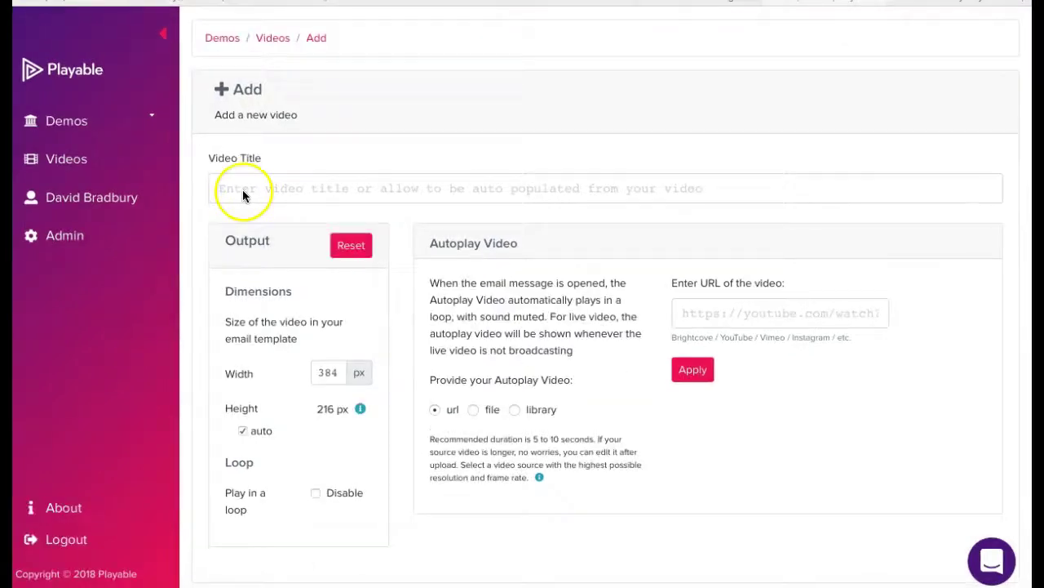
left_click(237, 188)
type("Playable Tutorial")
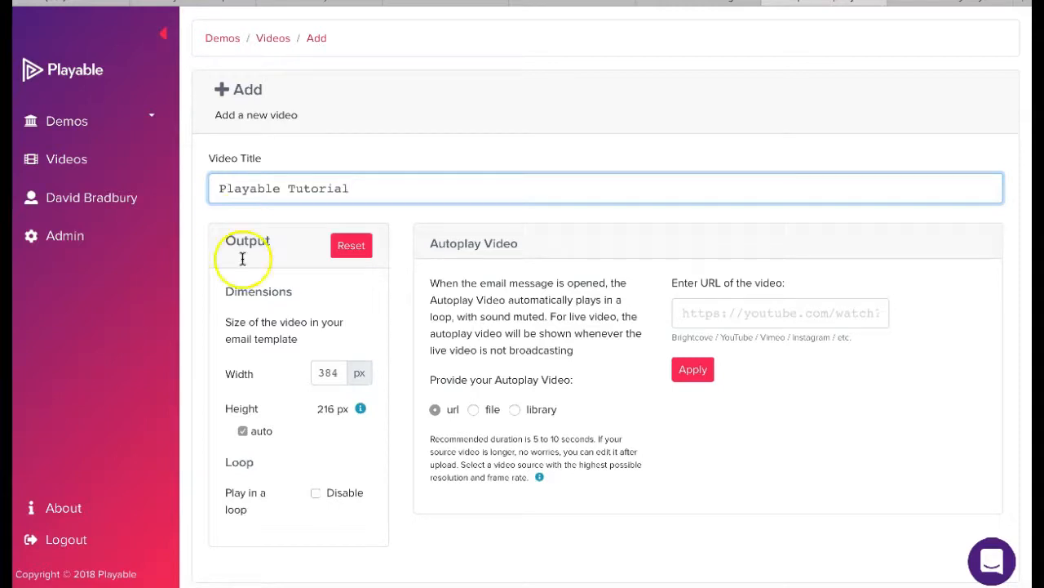
left_click(334, 373)
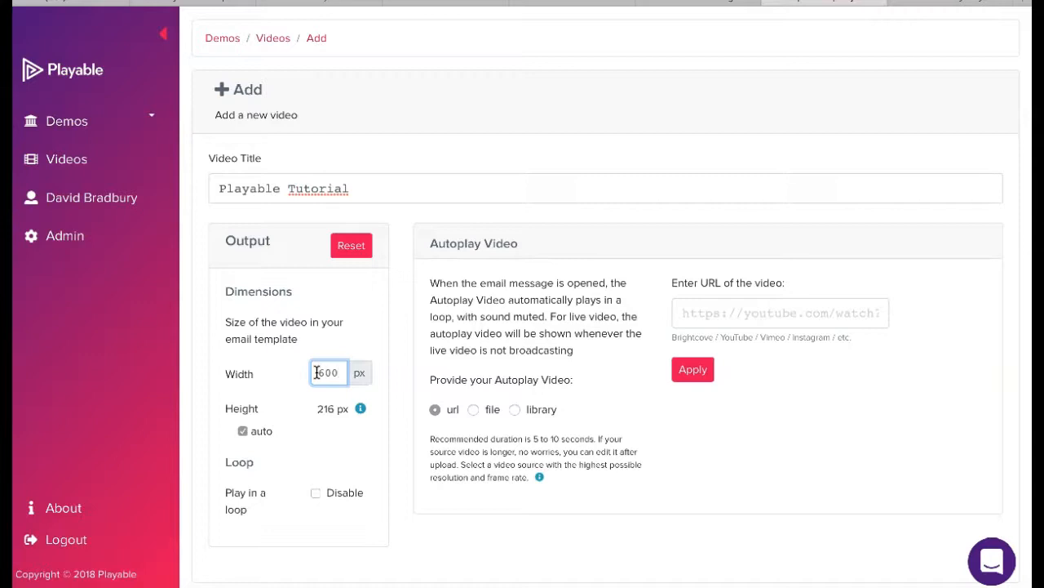
type("600")
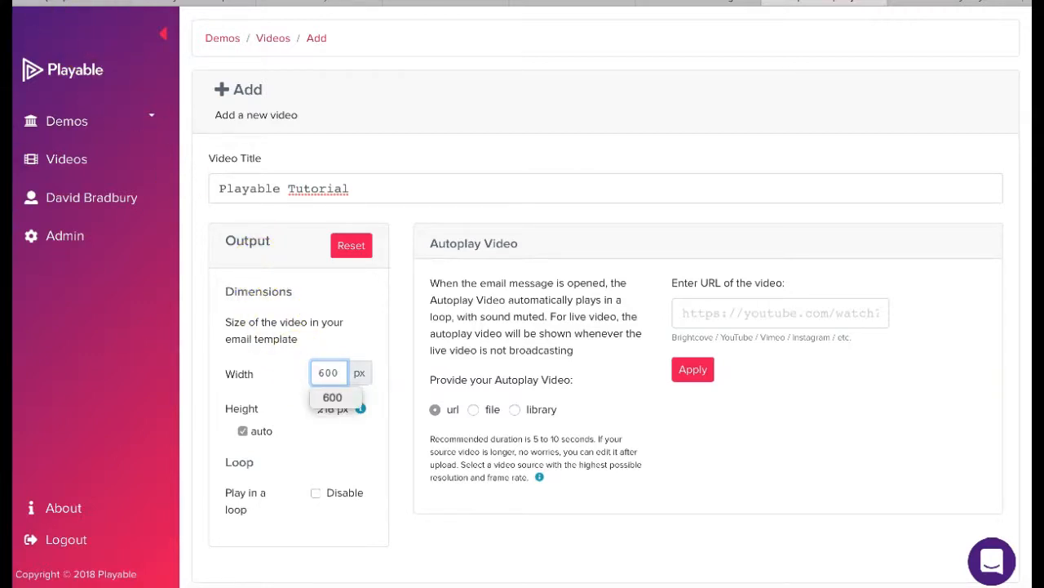
key("Tab")
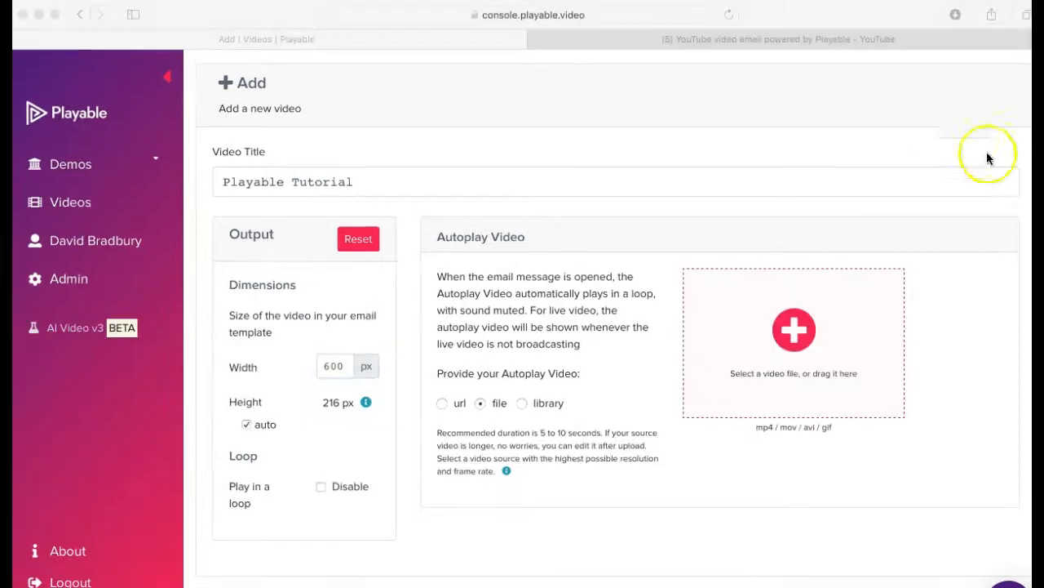
Choose URL as the autoplay source and copy the YouTube video's web address.
left_click(441, 403)
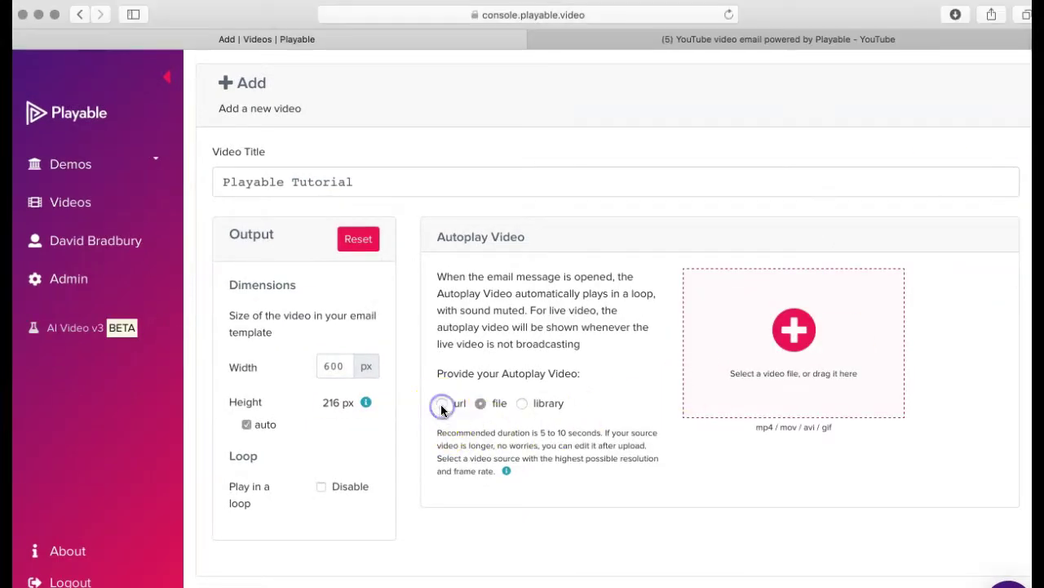
left_click(776, 39)
left_click(675, 15)
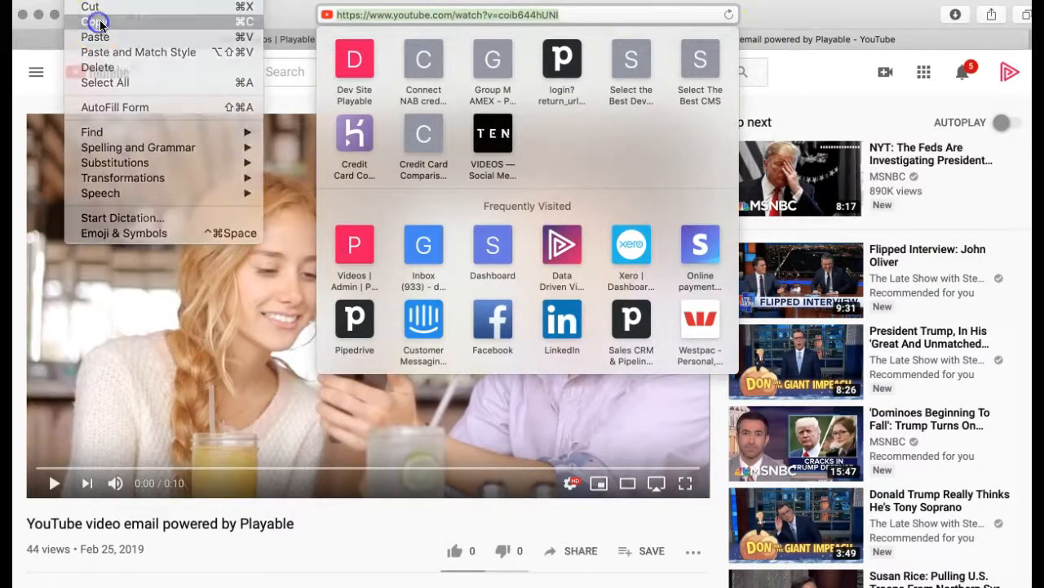
left_click(102, 22)
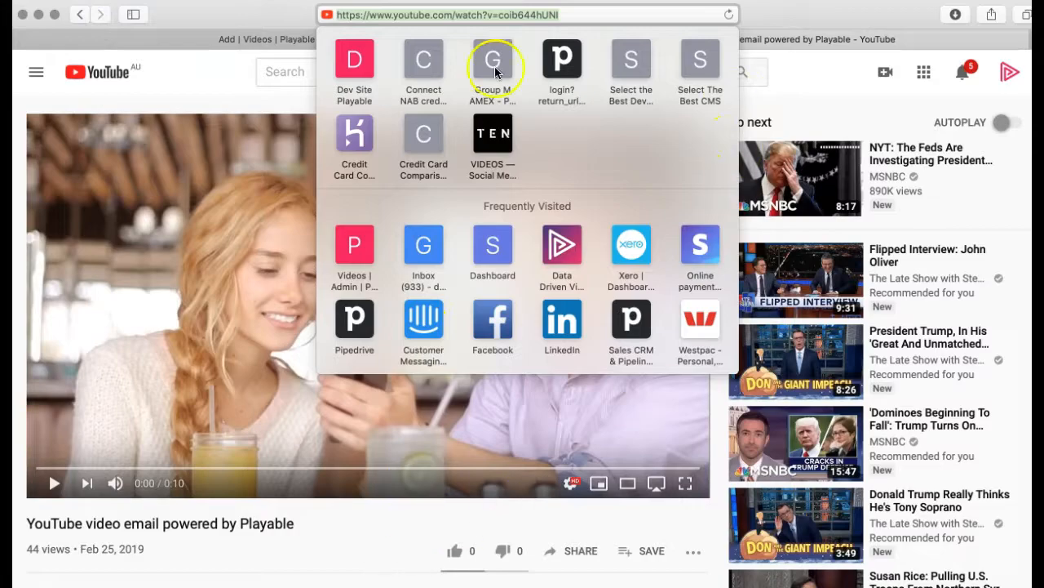
Paste the YouTube address into the video URL field and apply it as the source.
left_click(203, 37)
left_click(708, 307)
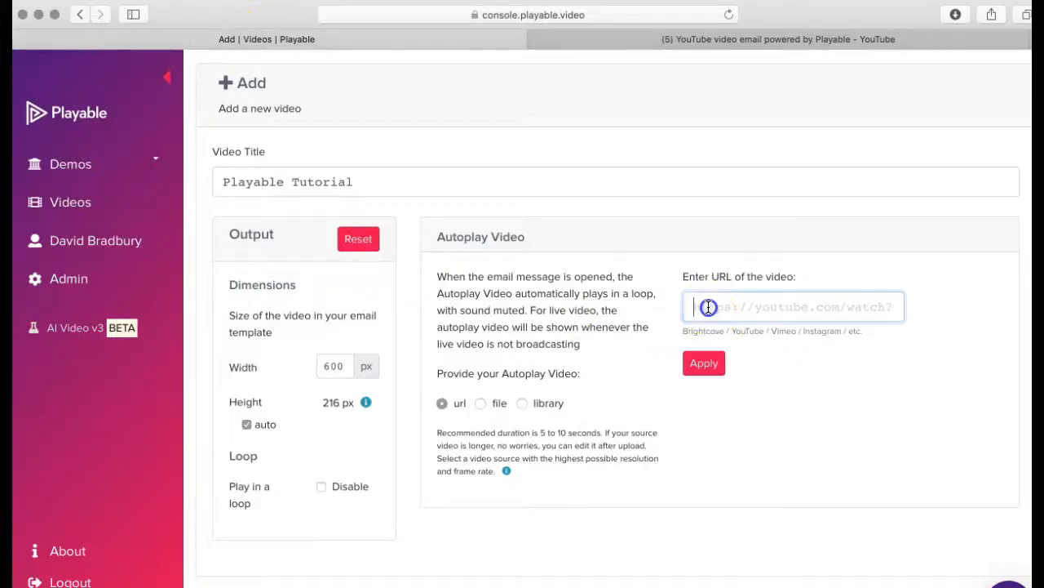
key("super+v")
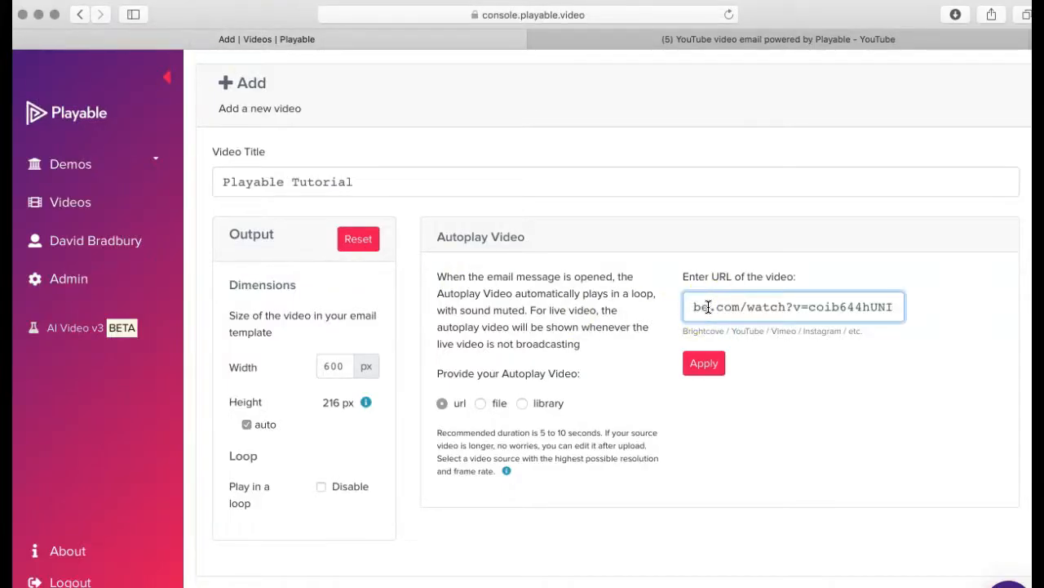
left_click(704, 364)
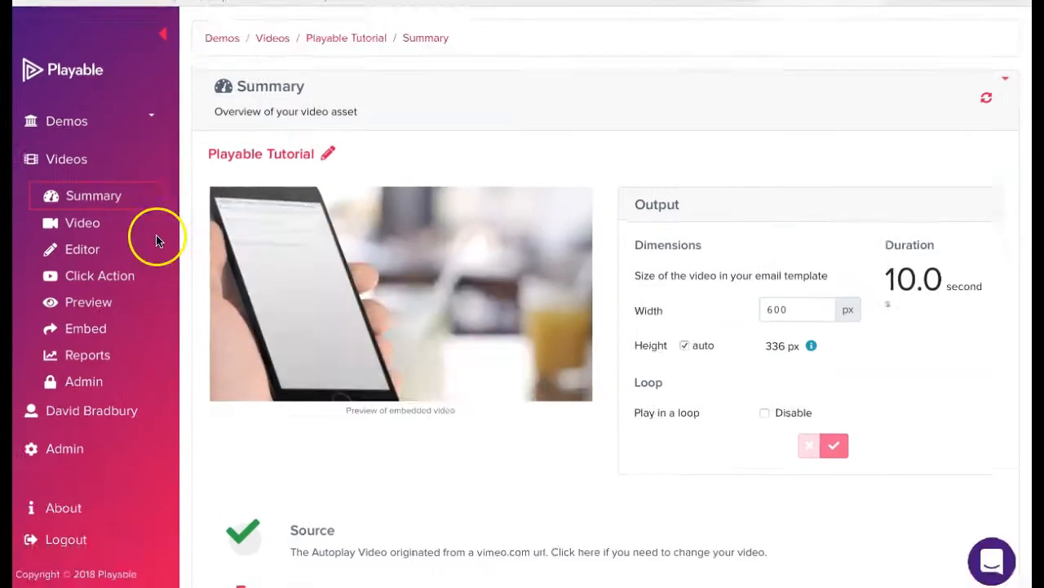
In the timeline editor, add a second clip and trim it to roughly 23.27–30.09 s.
left_click(81, 249)
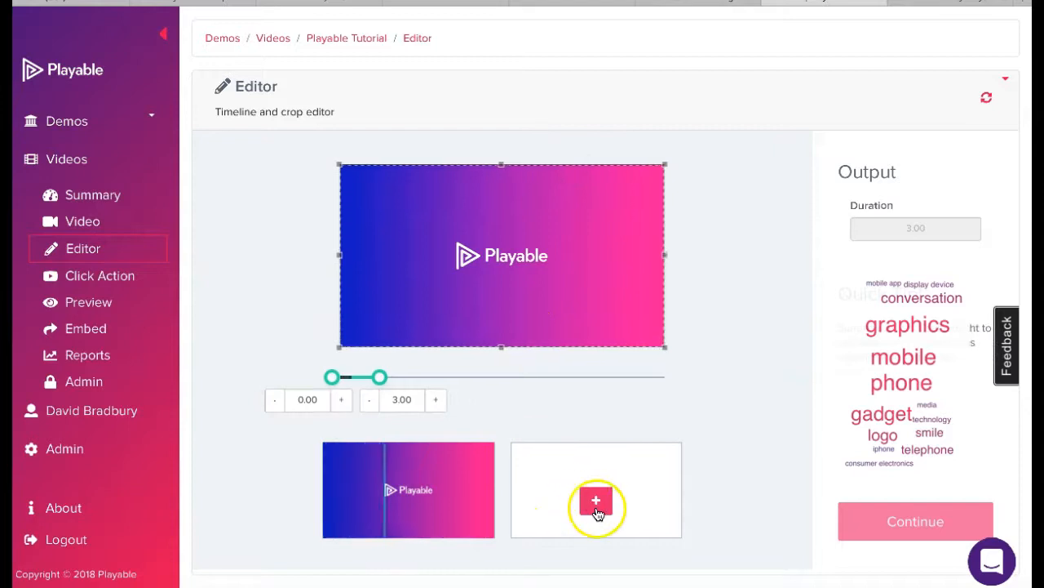
left_click(598, 504)
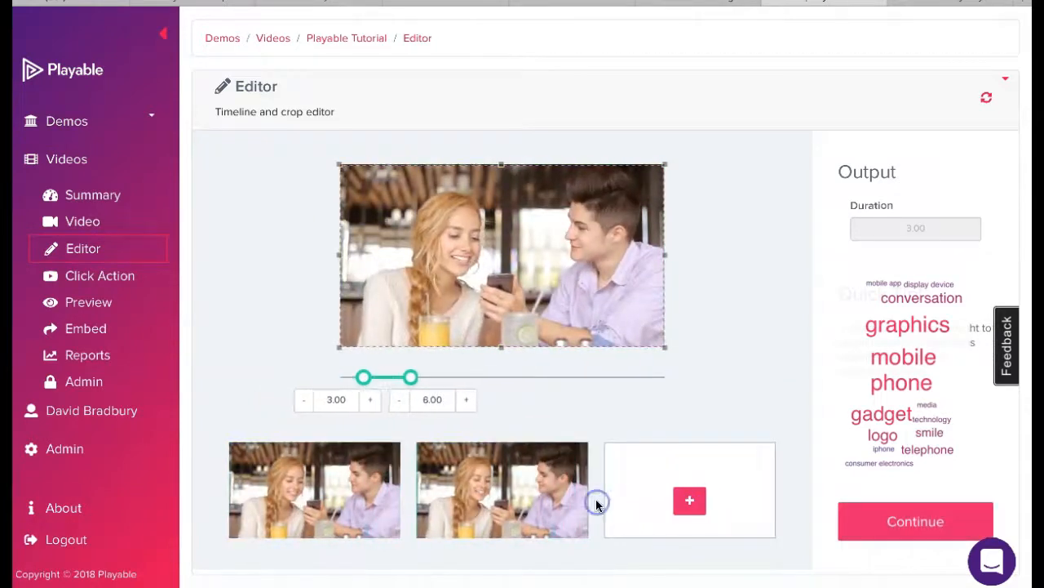
left_click_drag(415, 380, 659, 382)
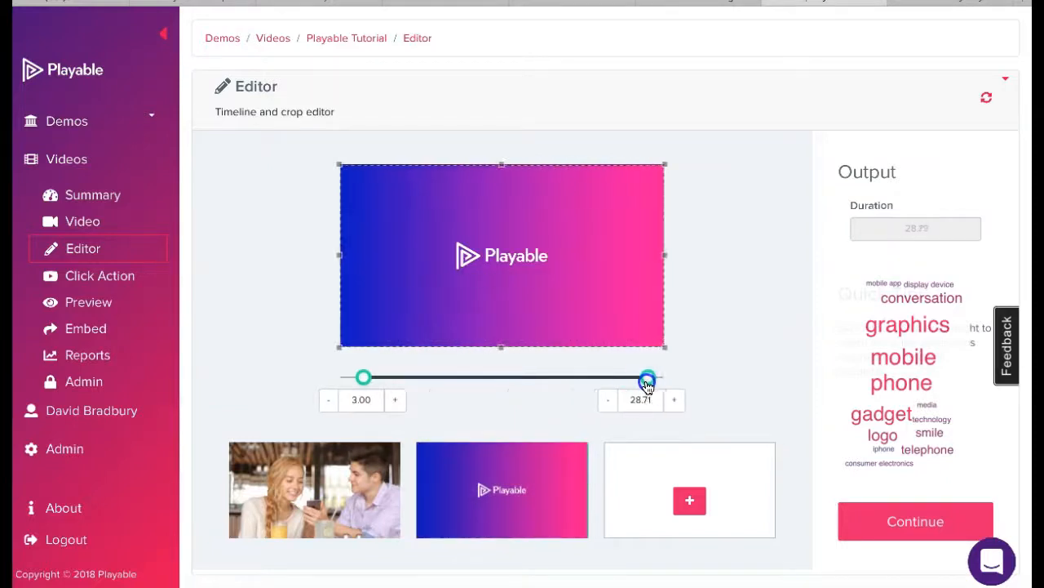
mouse_move(363, 377)
left_mouse_down()
mouse_move(593, 385)
mouse_move(576, 381)
left_mouse_up()
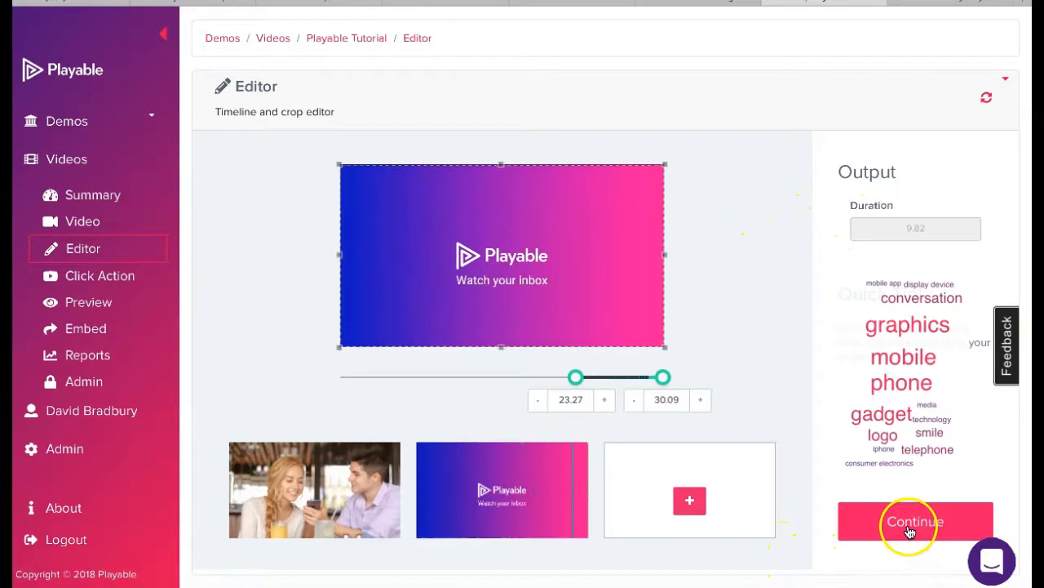
Accept the trimmed clips, leave captions off and switch off the watermark.
left_click(910, 526)
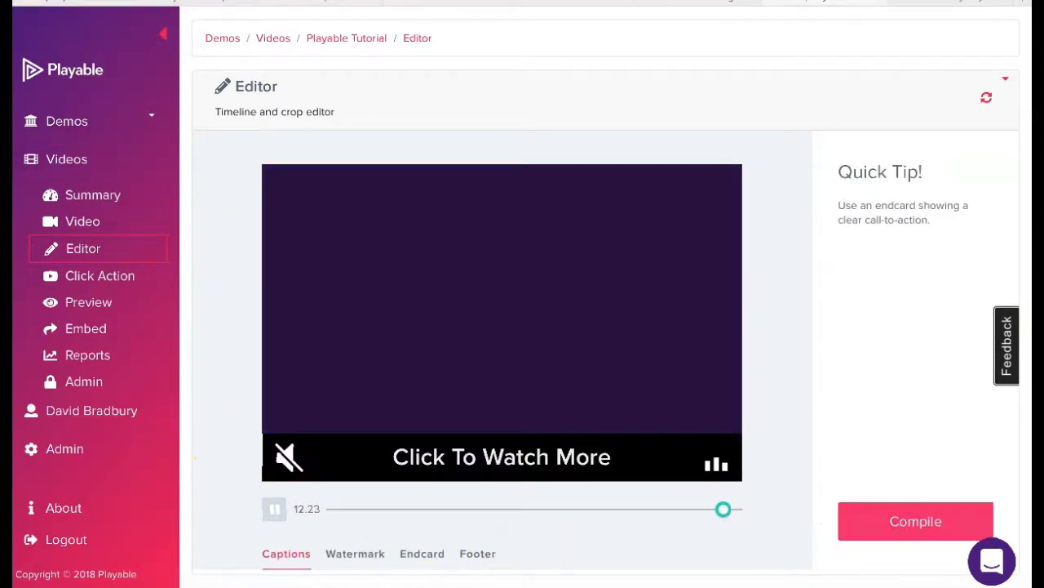
scroll(200, 417, "down", 3)
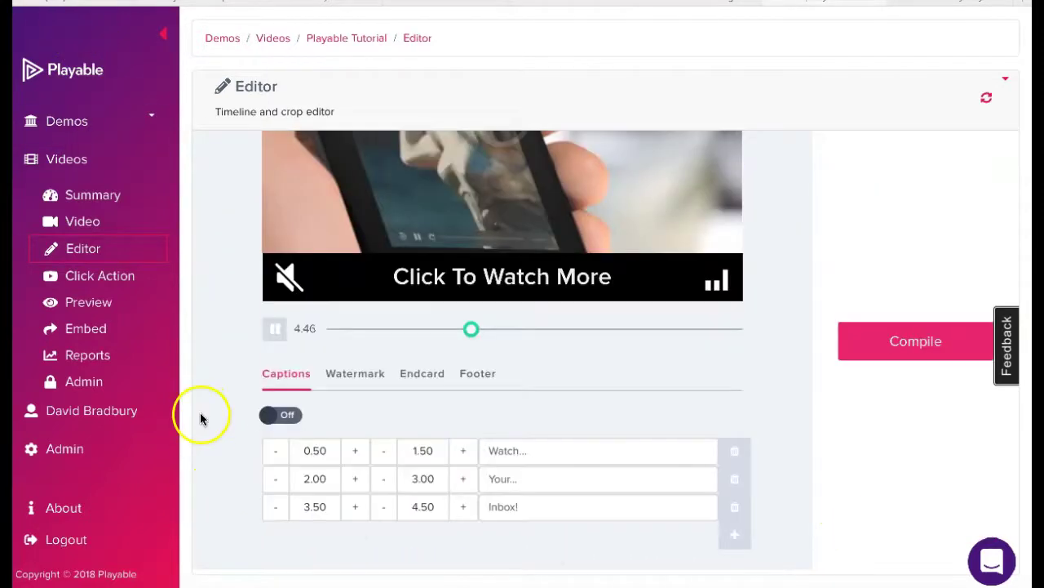
left_click(288, 416)
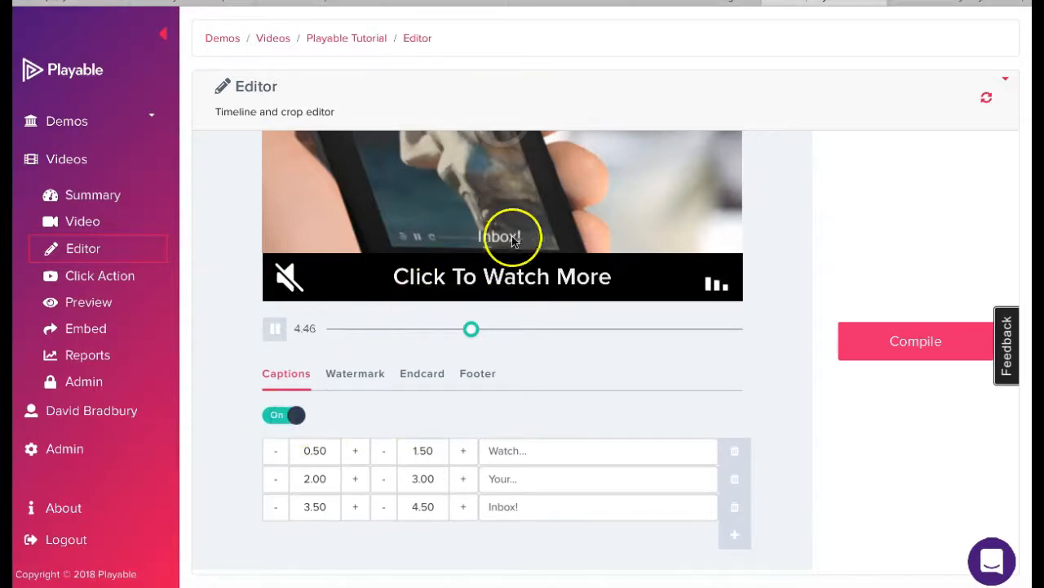
left_click(274, 418)
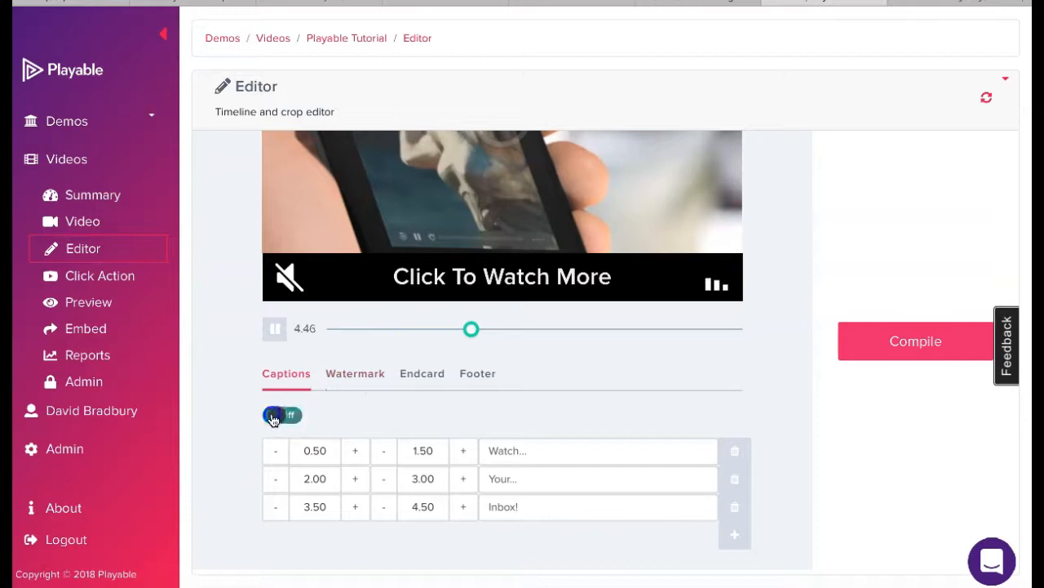
left_click(359, 379)
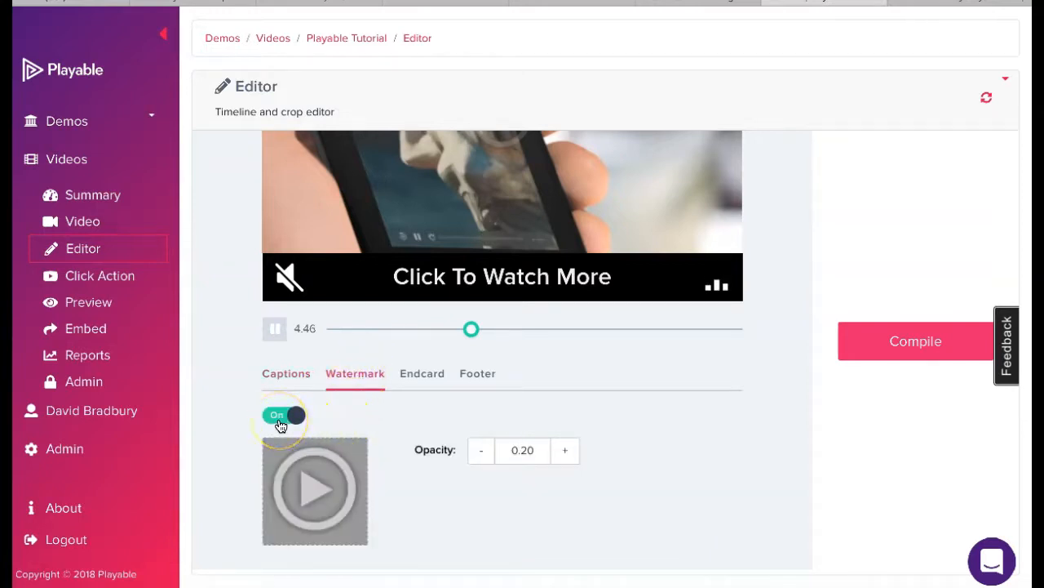
scroll(550, 395, "up", 1)
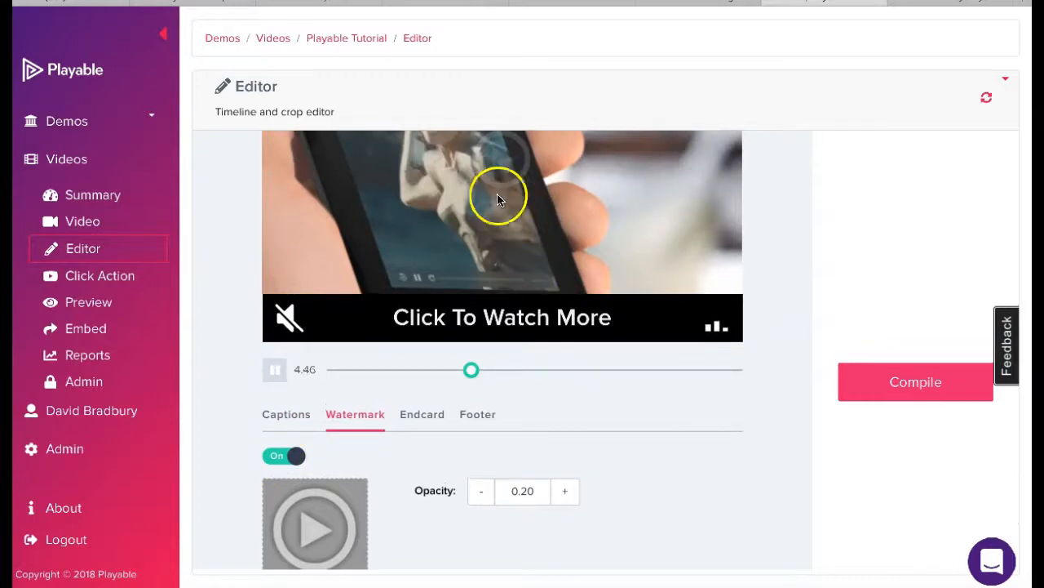
left_click(281, 457)
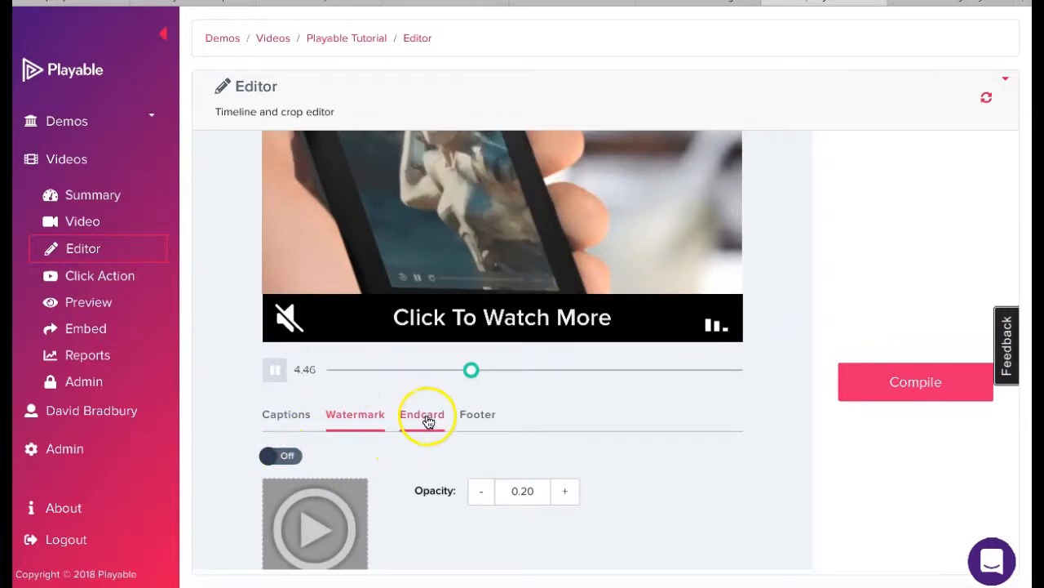
Turn on the endcard, switch off the Click To Watch More footer and compile the video.
left_click(422, 413)
left_click(282, 457)
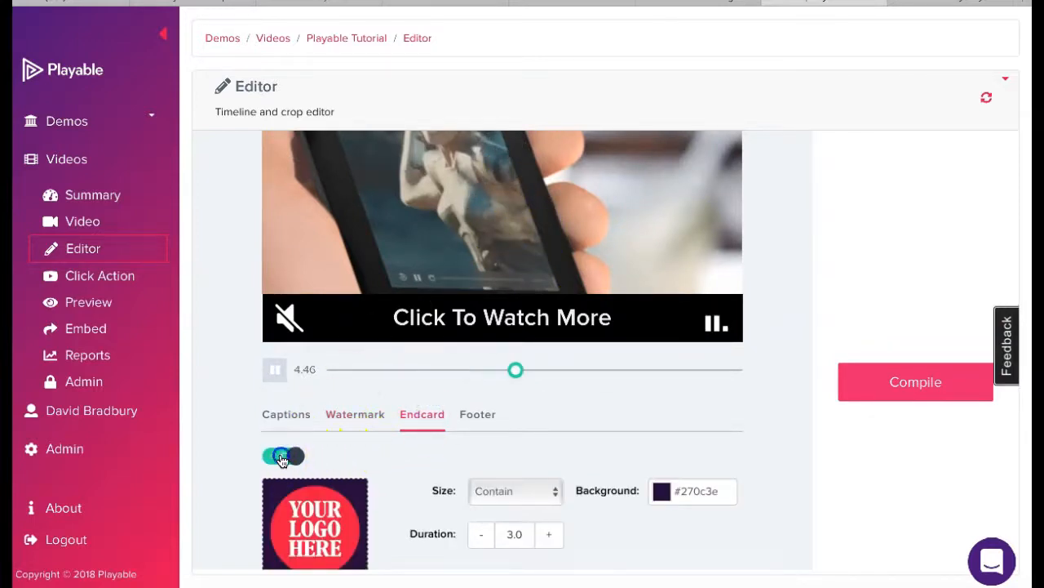
left_click(477, 415)
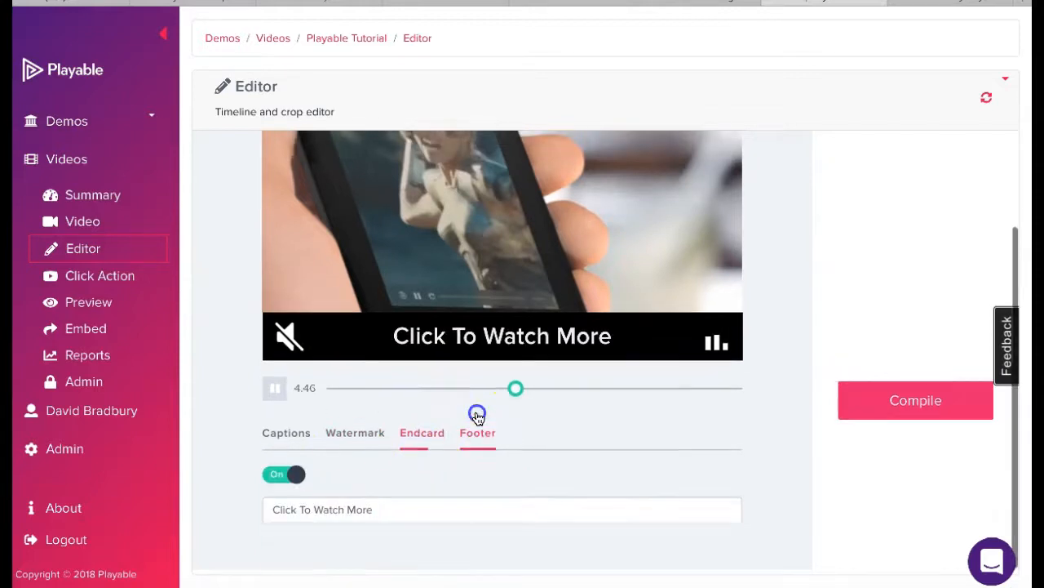
left_click(290, 477)
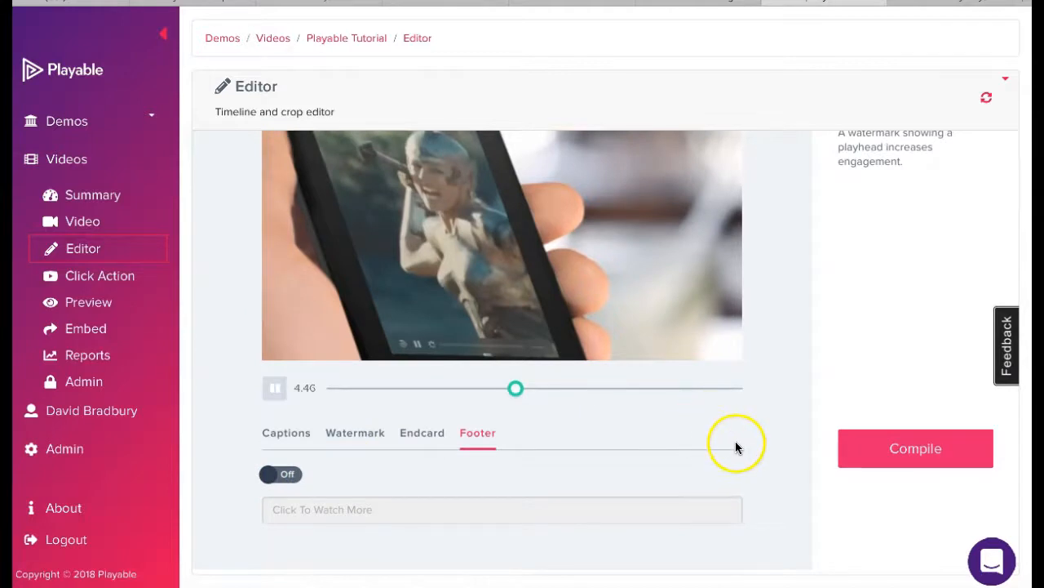
left_click(910, 450)
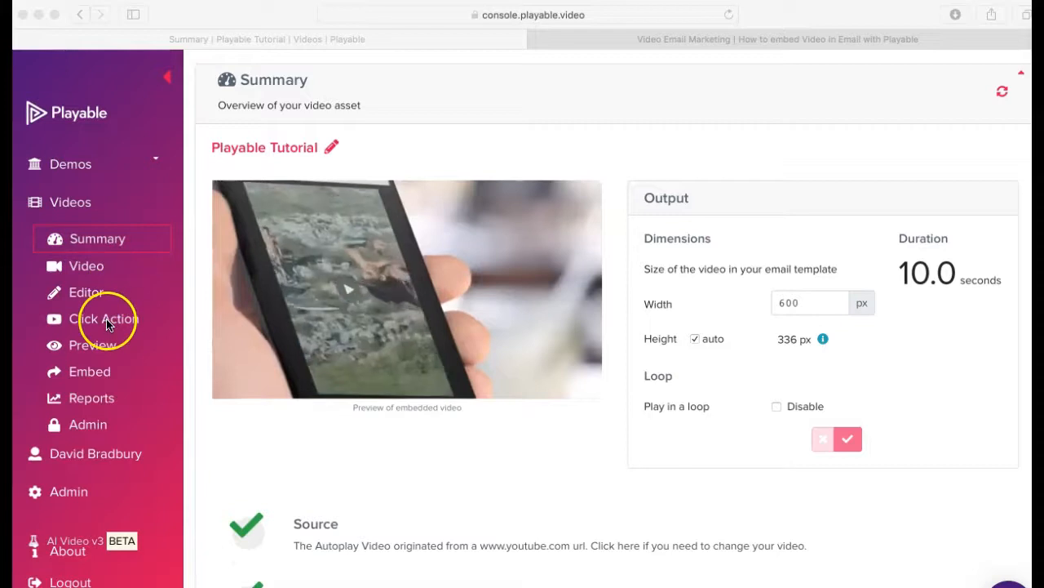
Go to Click Action and copy the playable.video video-email page address from the marketing site.
left_click(106, 323)
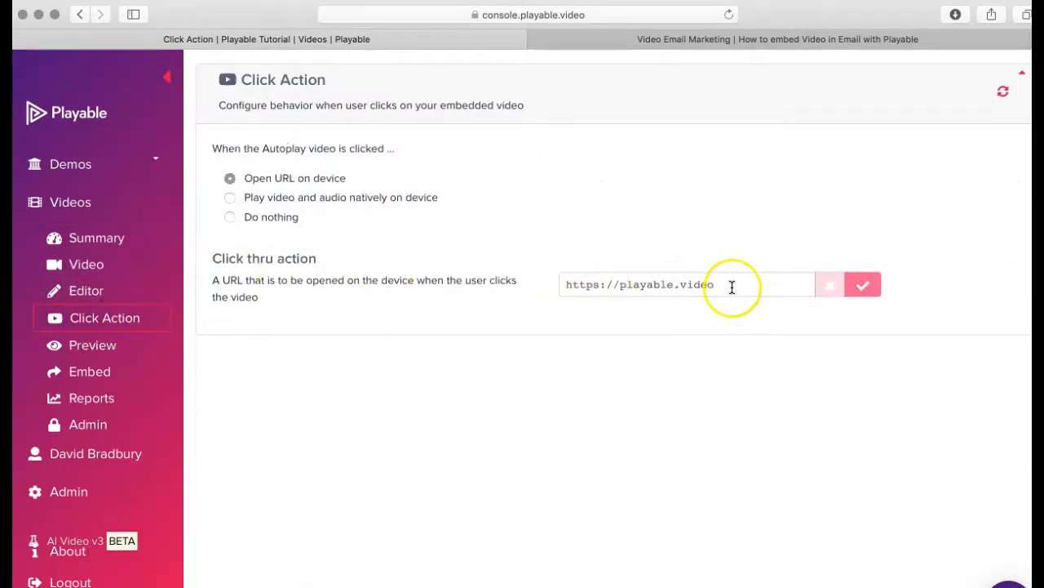
left_click(827, 39)
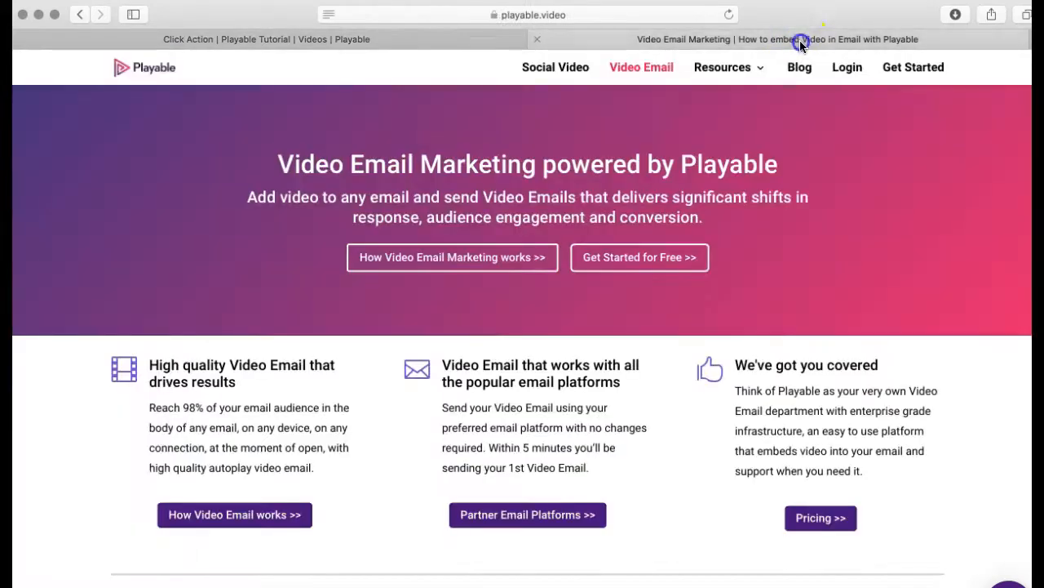
left_click(639, 14)
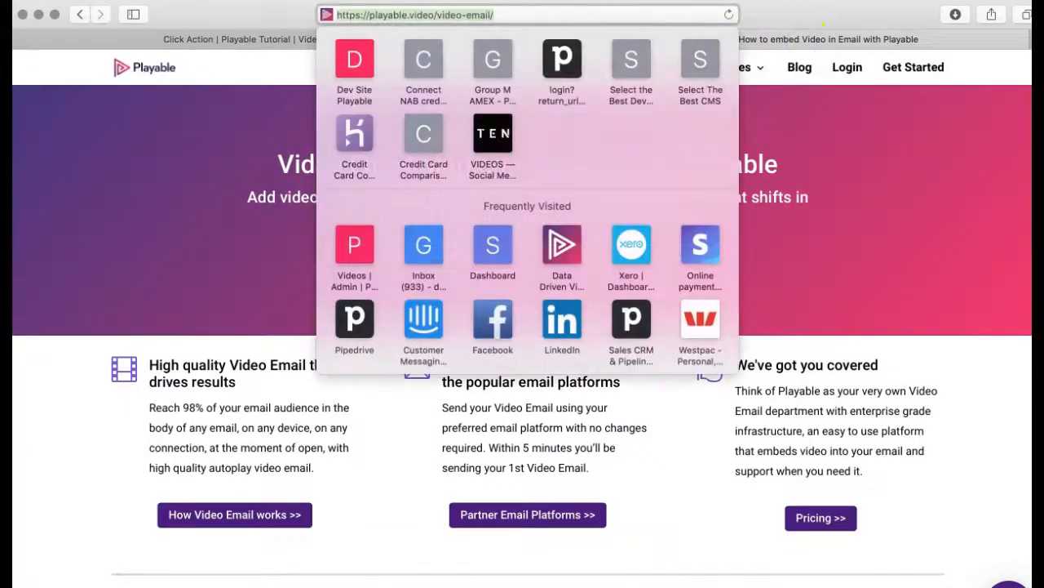
left_click(86, 2)
left_click(98, 22)
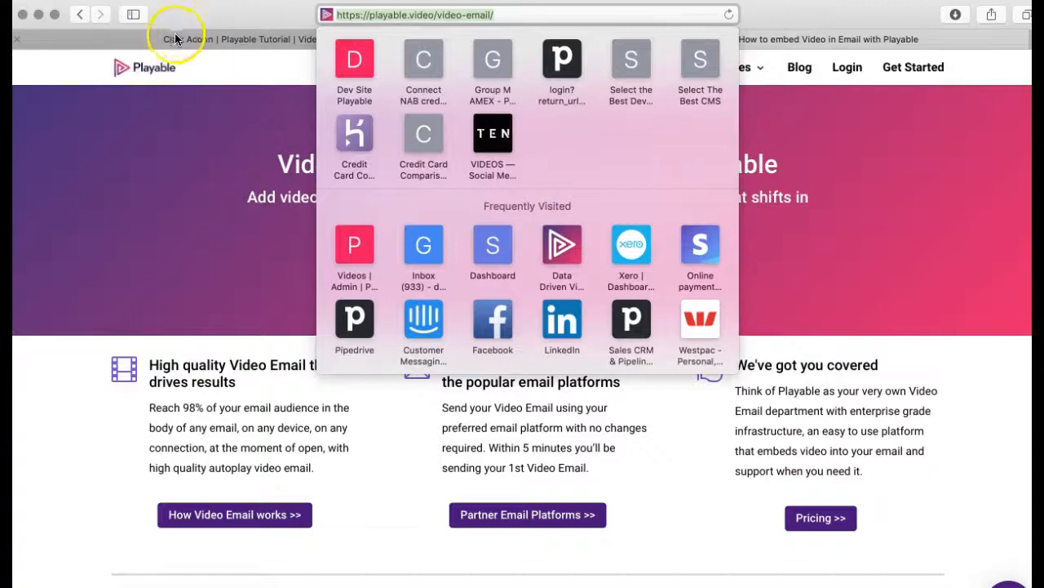
Replace the existing click-through URL with the copied address and save it.
left_click(175, 39)
left_click_drag(720, 284, 544, 285)
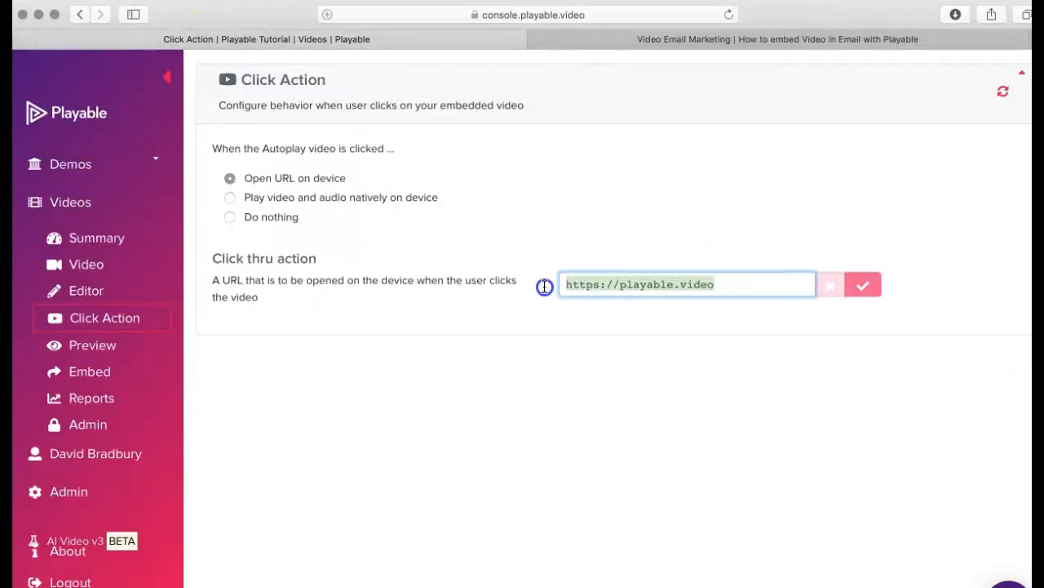
key("BackSpace")
key("super+v")
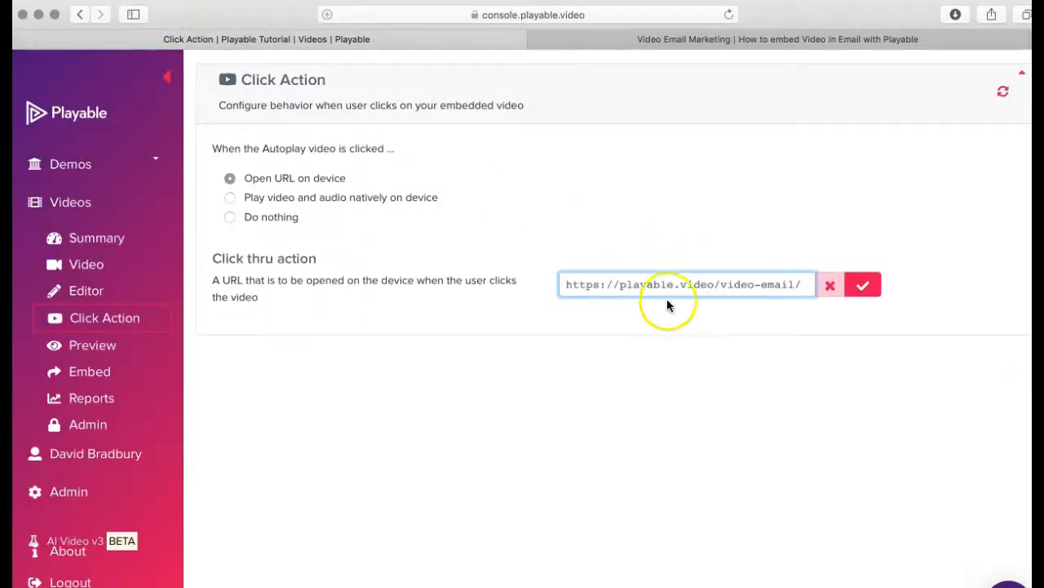
left_click(865, 283)
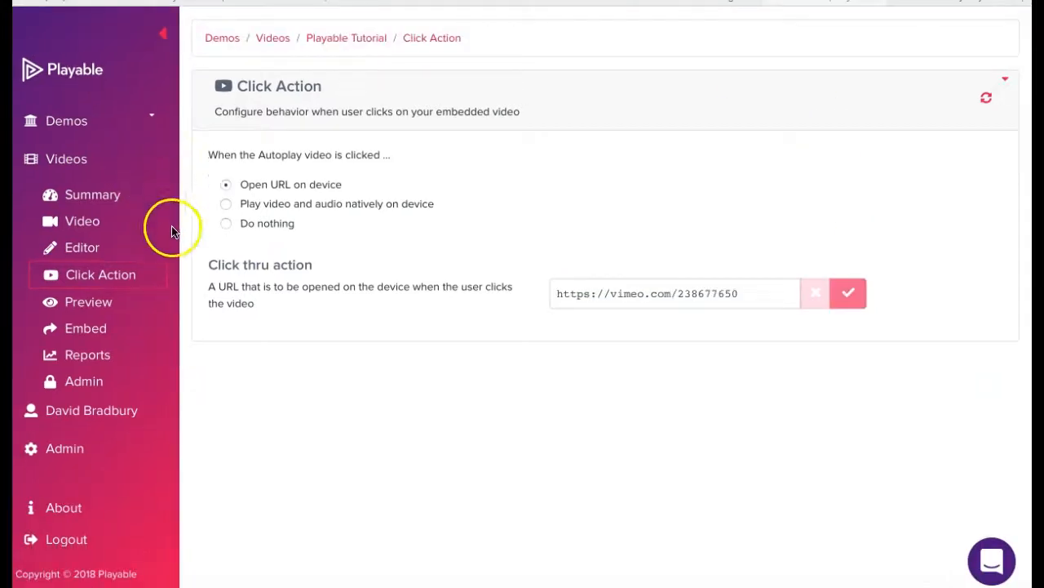
Preview the video in the iPhone Mail client and bring up the Send Sample form.
left_click(98, 305)
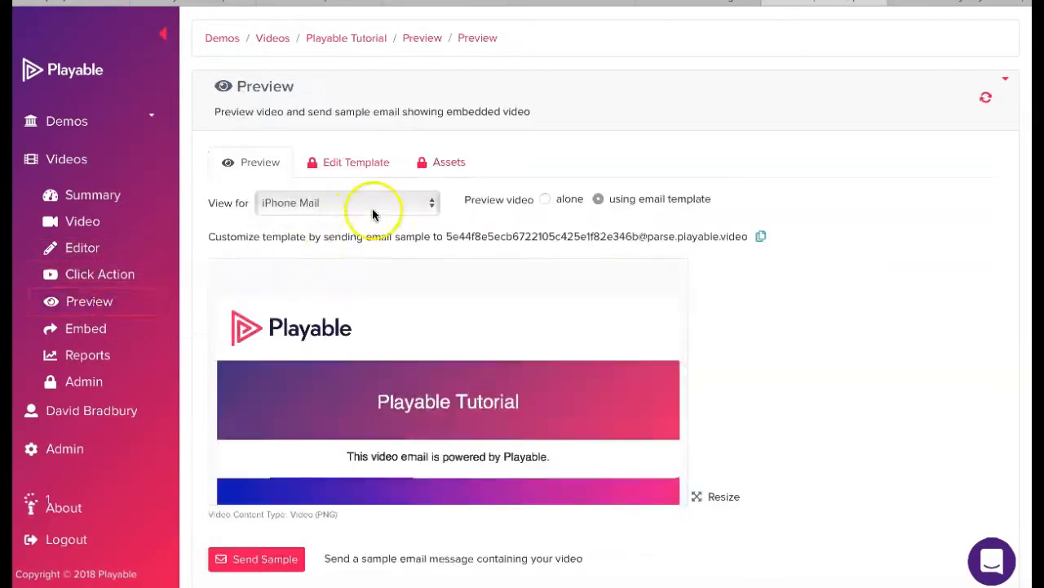
left_click(374, 204)
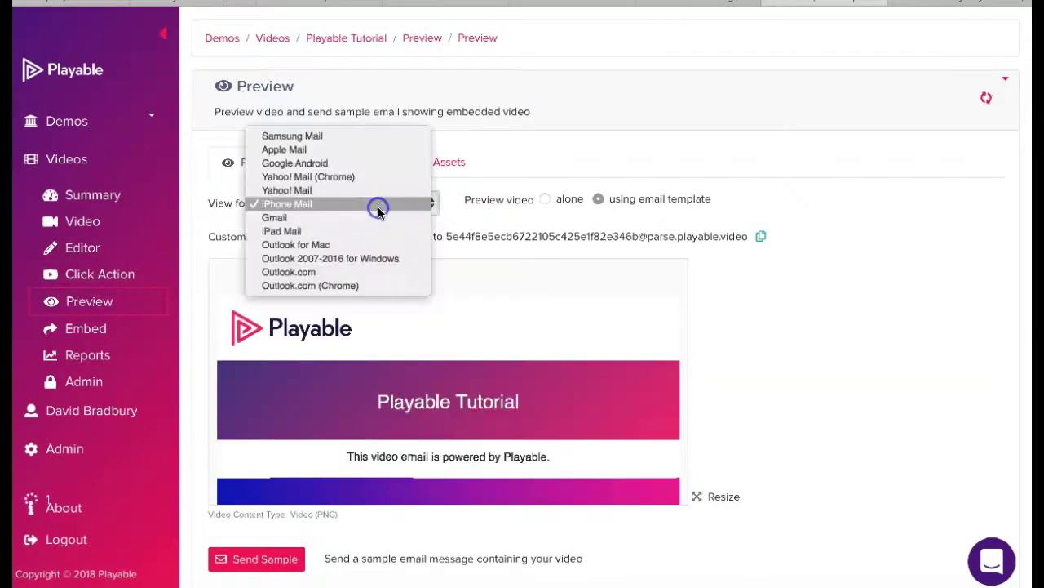
left_click(777, 290)
left_click(269, 558)
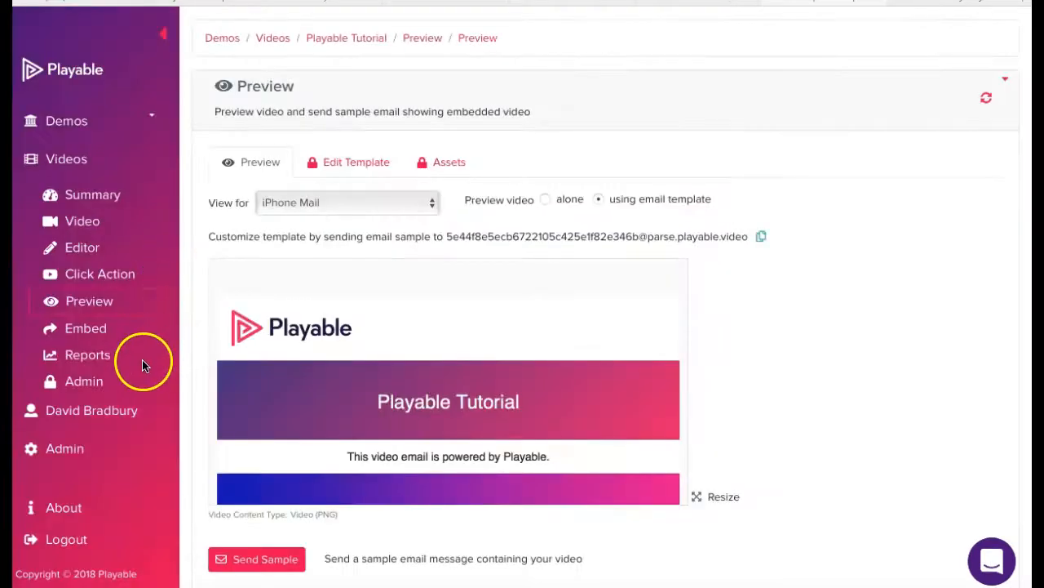
On the Embed page keep SendGrid as provider and pick the Playable Tutorial campaign.
left_click(85, 328)
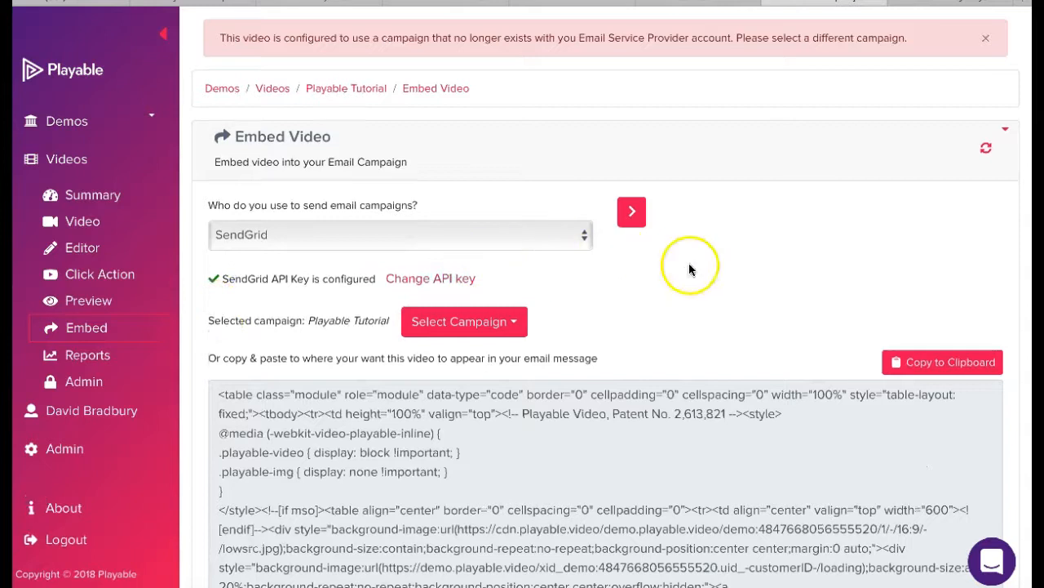
left_click(985, 38)
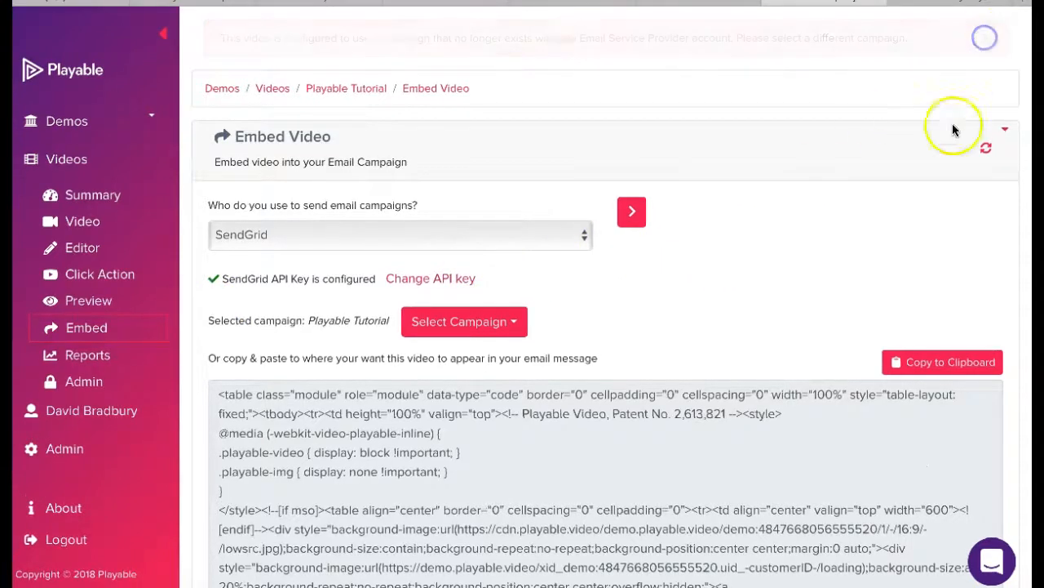
left_click(584, 184)
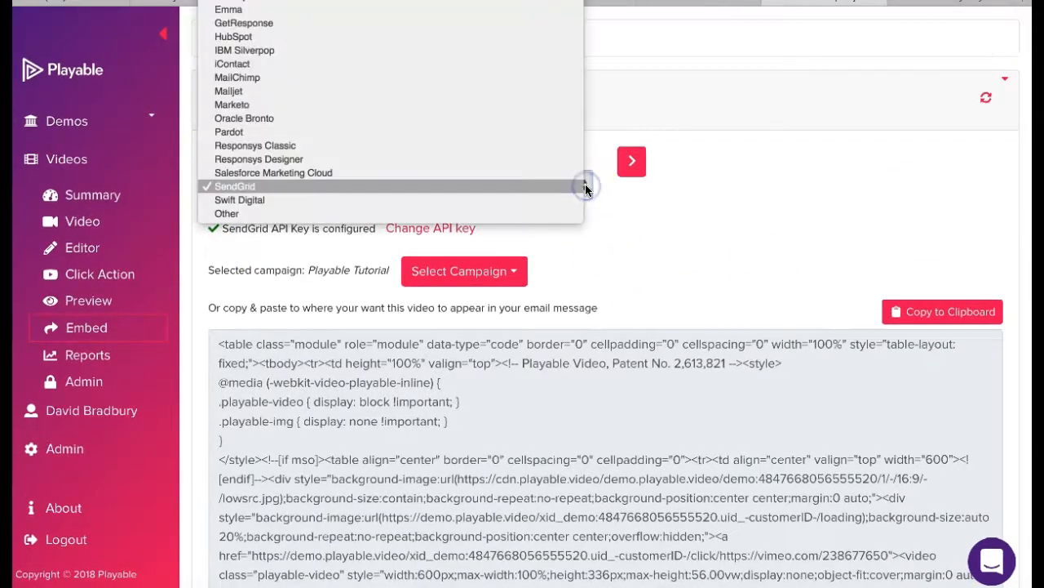
left_click(539, 186)
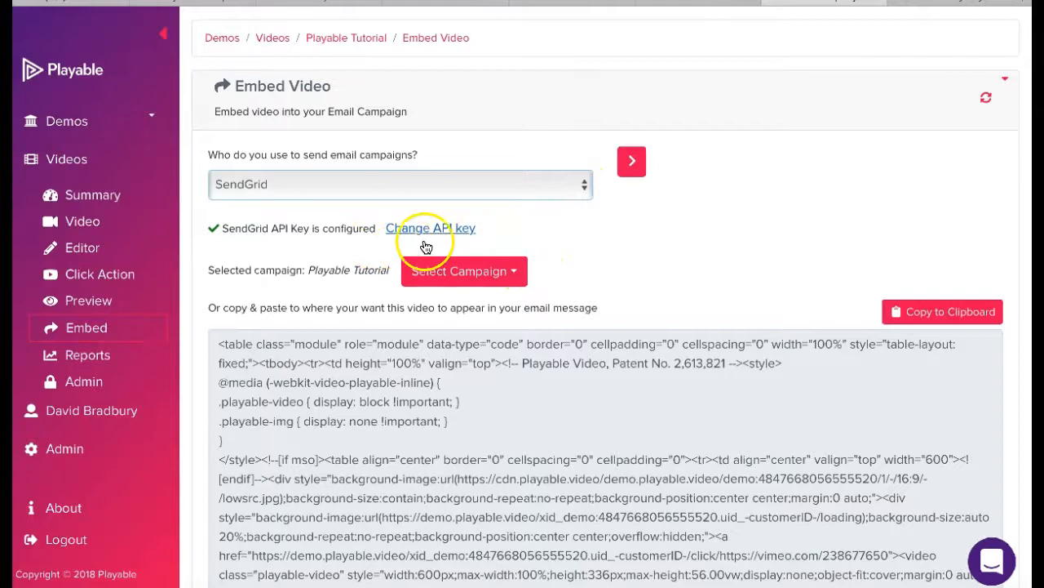
left_click(515, 275)
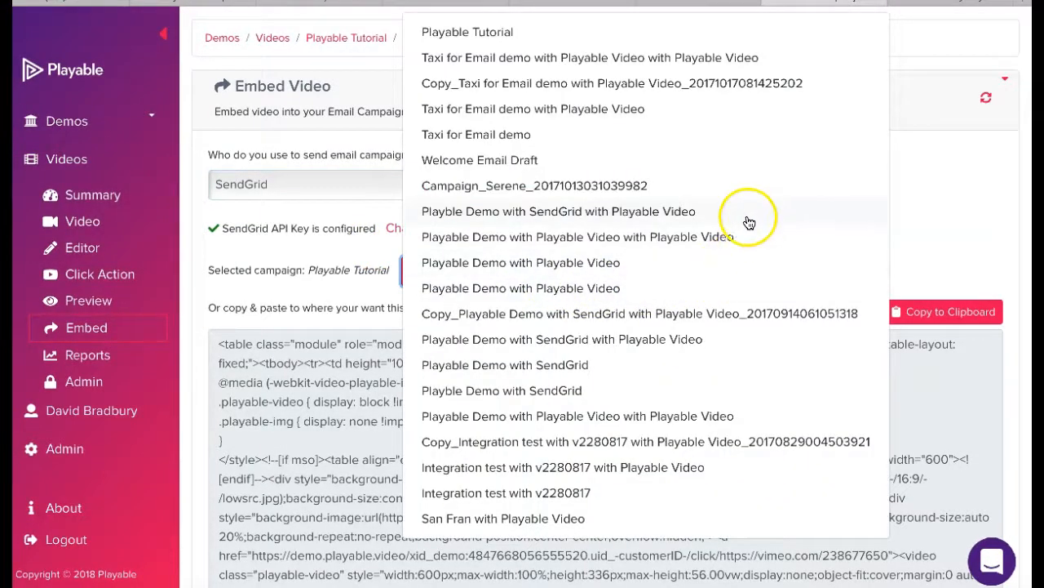
left_click(548, 35)
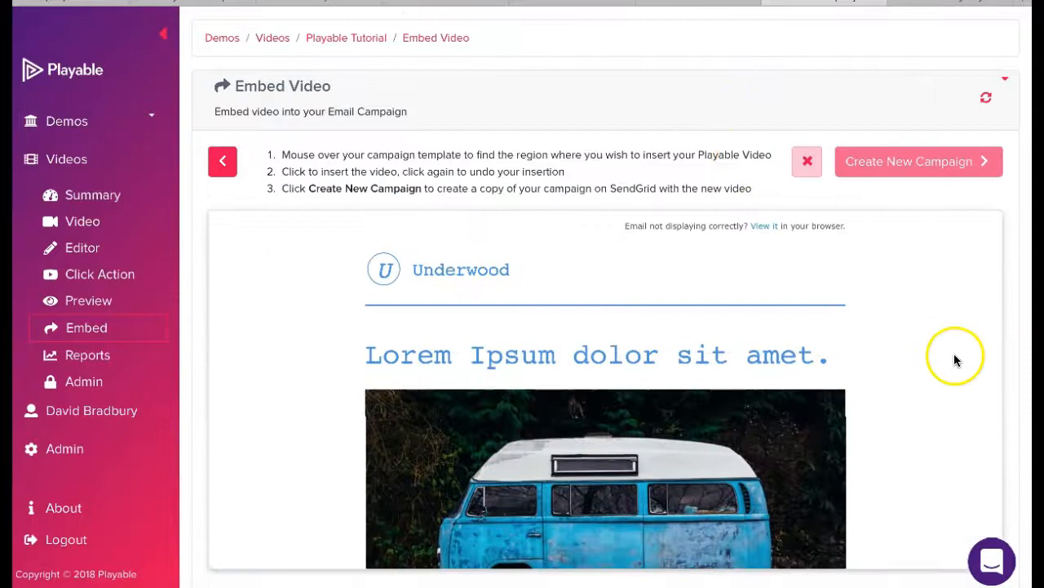
scroll(953, 354, "down", 2)
scroll(954, 353, "up", 1)
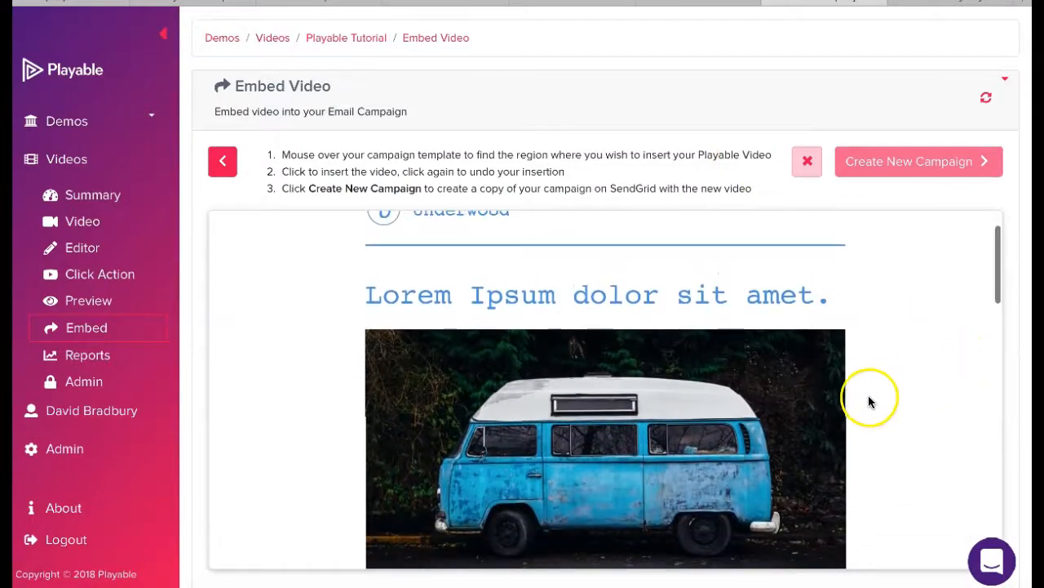
scroll(931, 392, "down", 1)
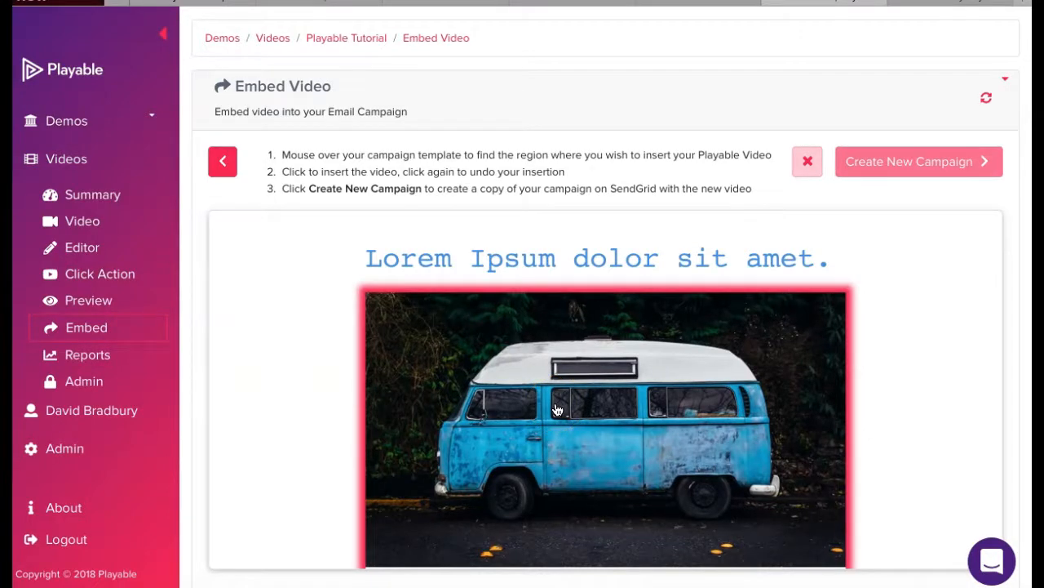
Insert the video over the van photo and create the new SendGrid campaign.
left_click(557, 408)
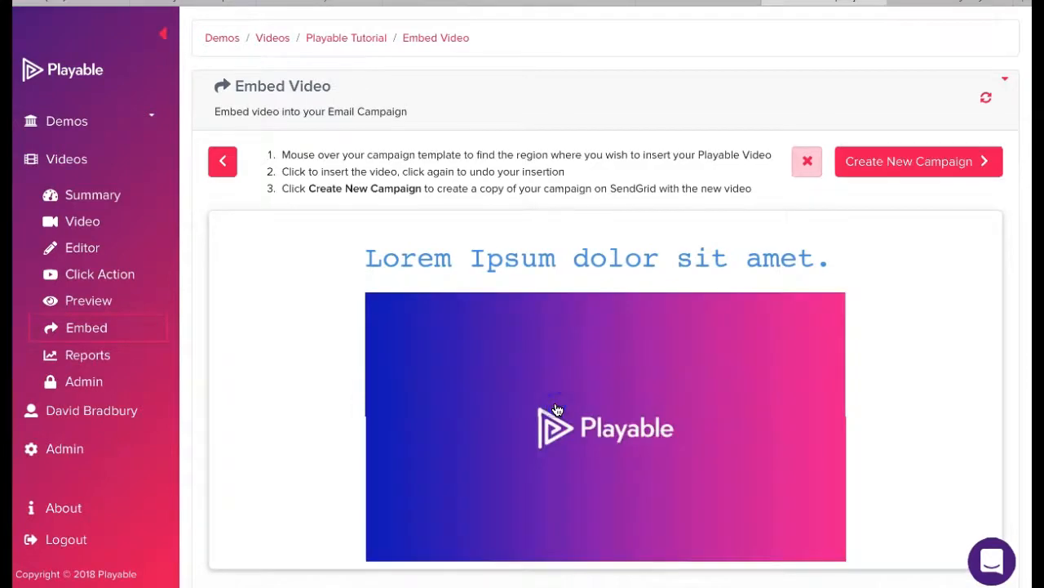
scroll(1006, 332, "down", 1)
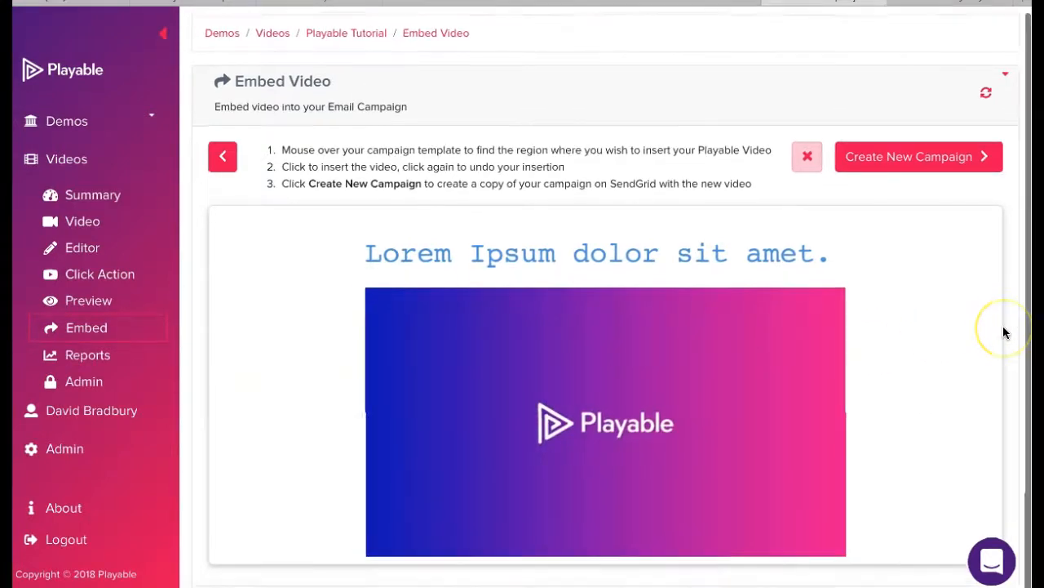
scroll(931, 327, "down", 3)
scroll(931, 326, "up", 2)
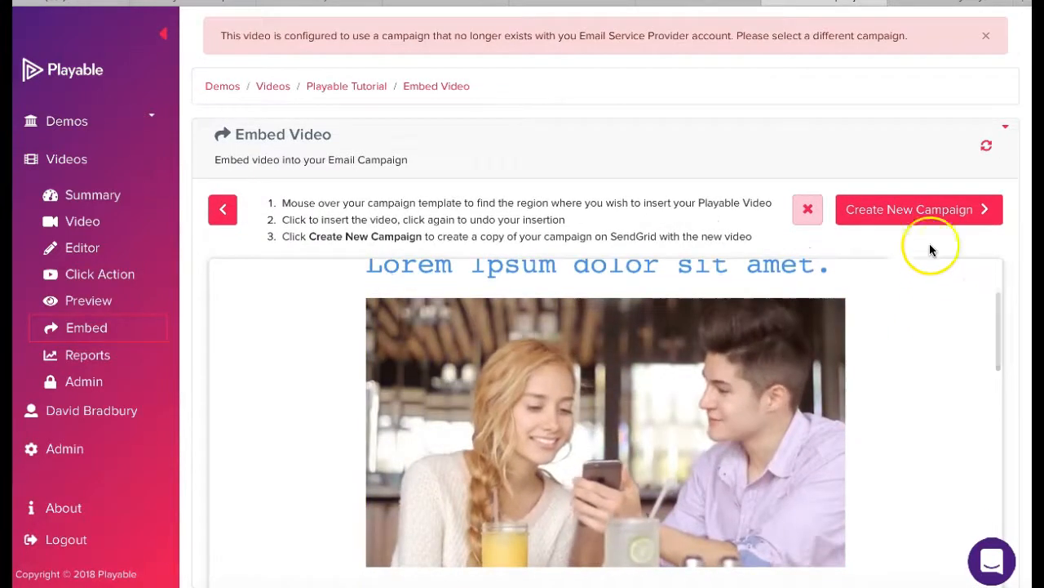
left_click(926, 210)
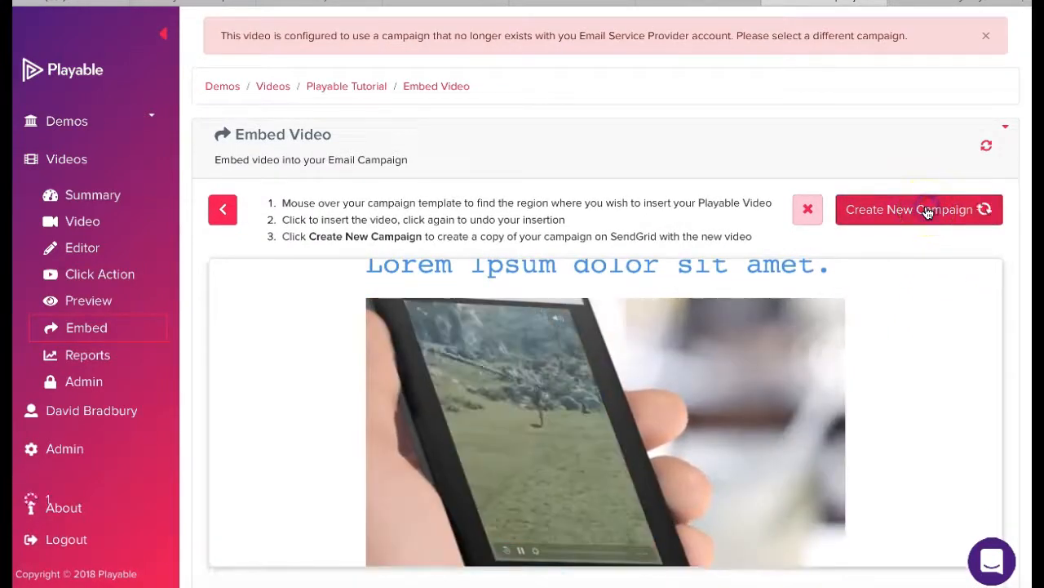